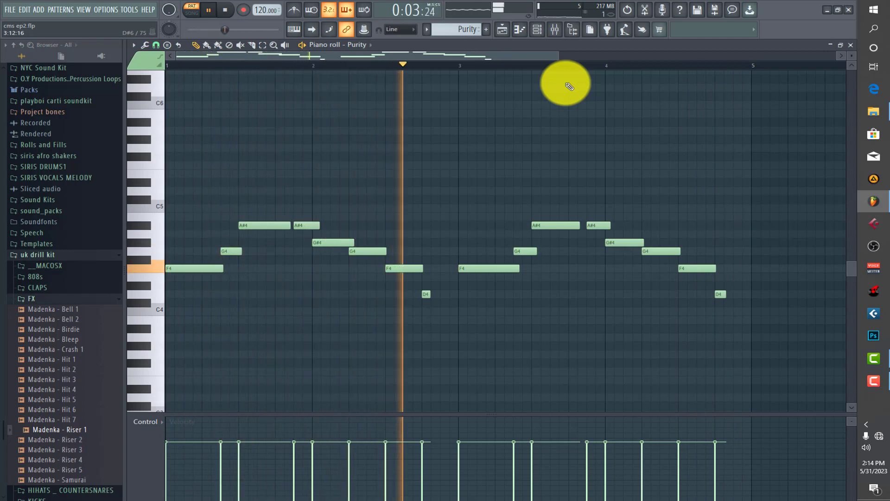
Inspect the FX and Fruity Reeverb 2 effects on the Purity mixer track.
left_click(554, 29)
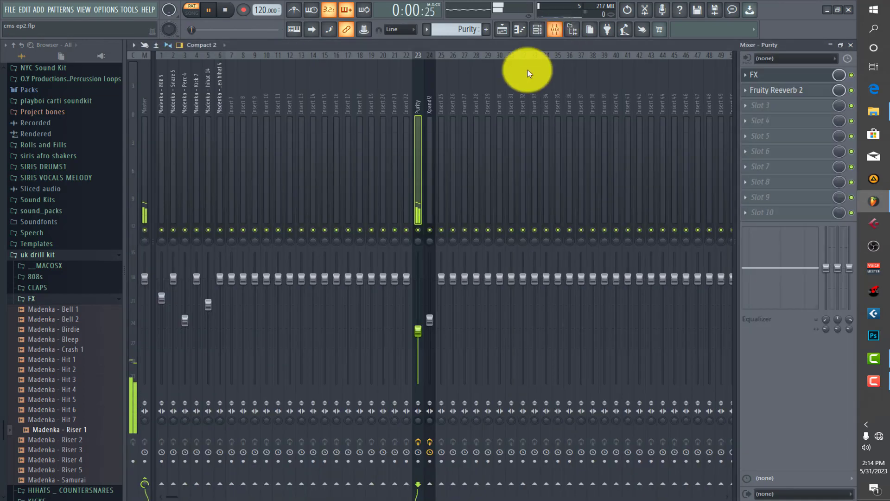
left_click(791, 78)
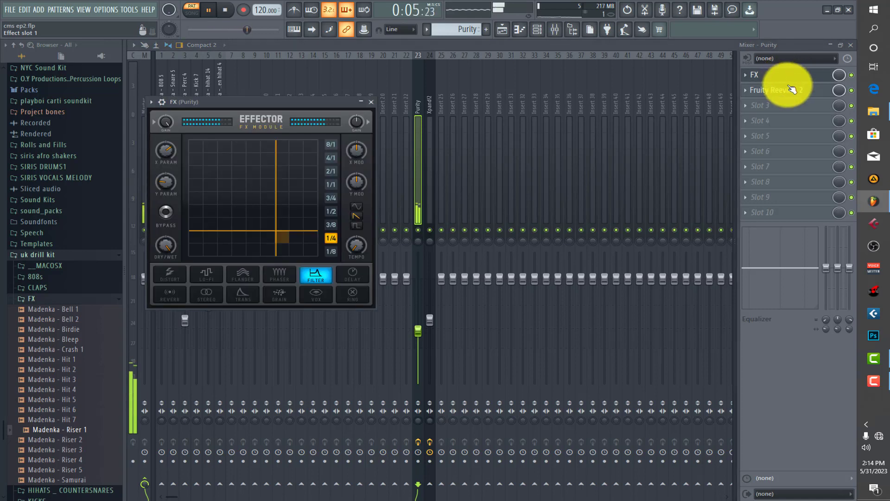
left_click(792, 97)
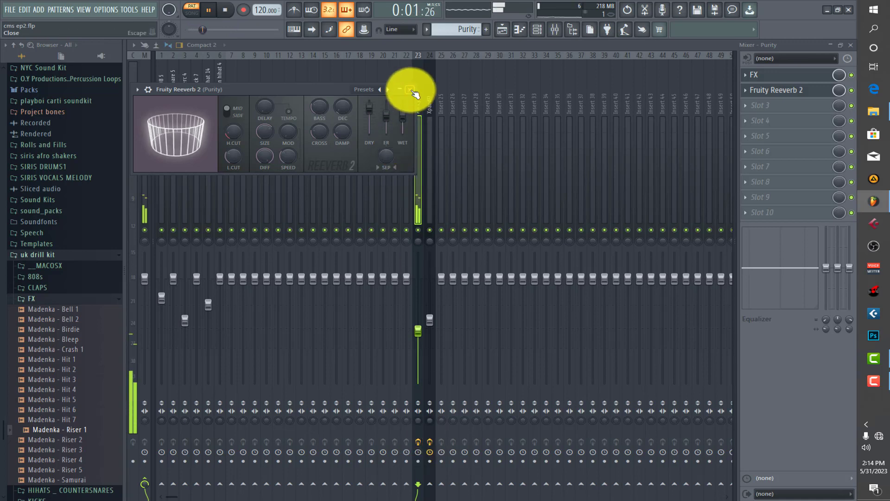
left_click(409, 89)
left_click(780, 76)
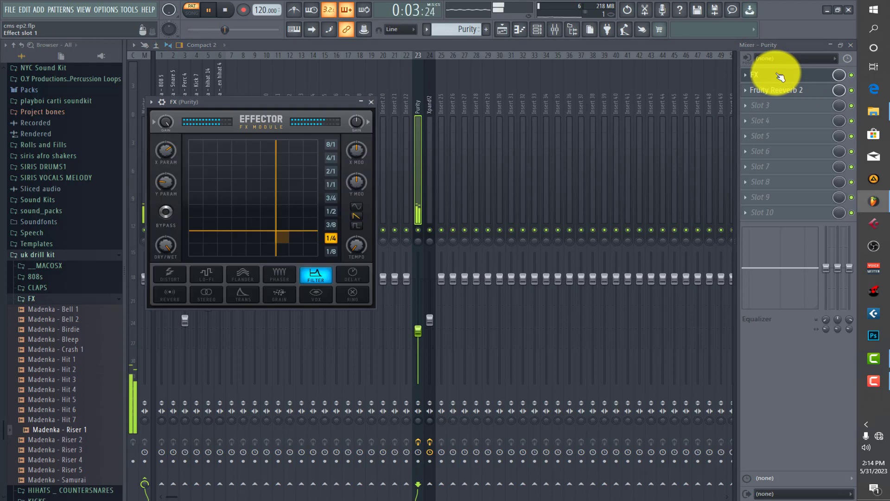
left_click(781, 76)
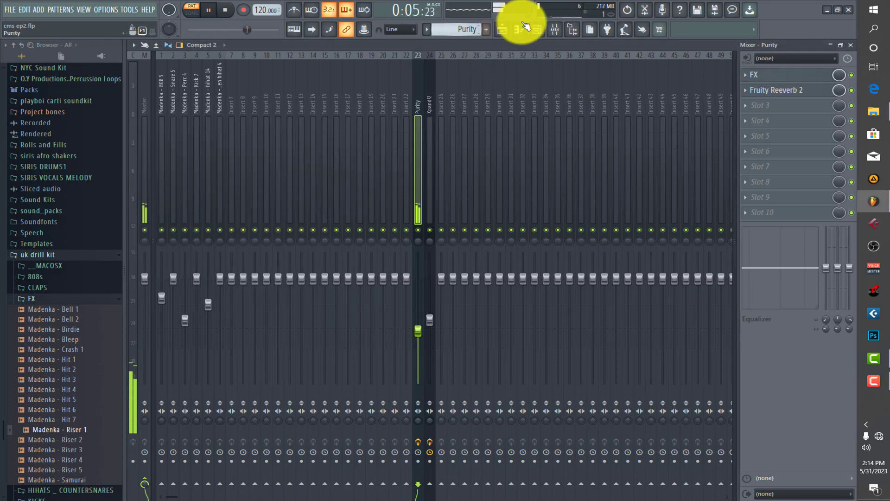
Open the Xpand!2 pattern from the playlist in the piano roll and play back its chords.
left_click(502, 30)
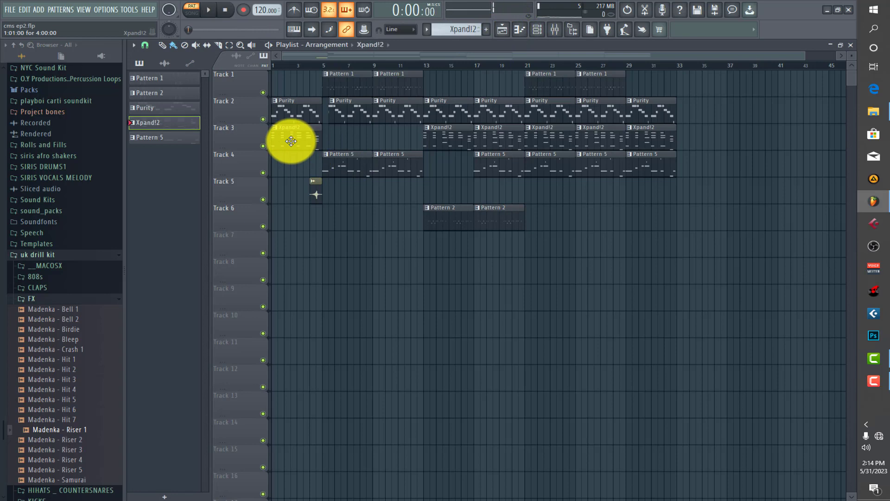
double_click(291, 141)
left_click_drag(441, 54, 280, 79)
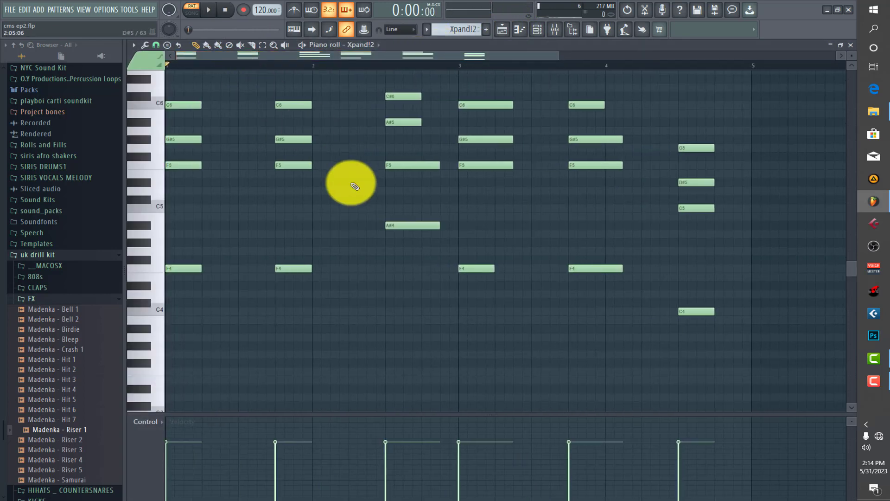
scroll(352, 184, "up", 4)
scroll(351, 184, "down", 2)
key("space")
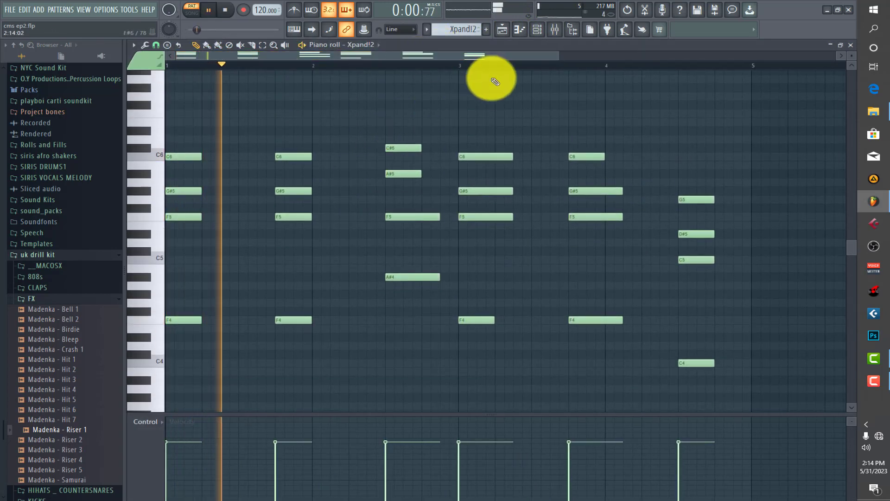
left_click_drag(555, 58, 774, 60)
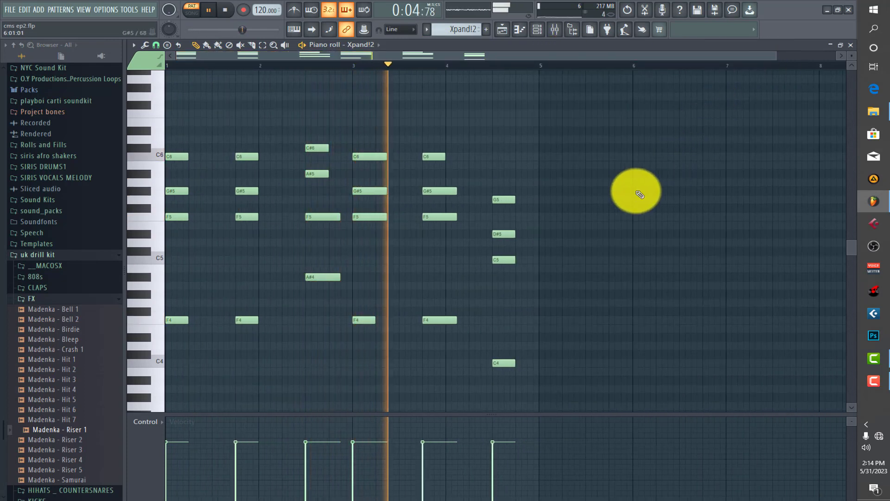
scroll(636, 190, "down", 2)
scroll(638, 191, "up", 2)
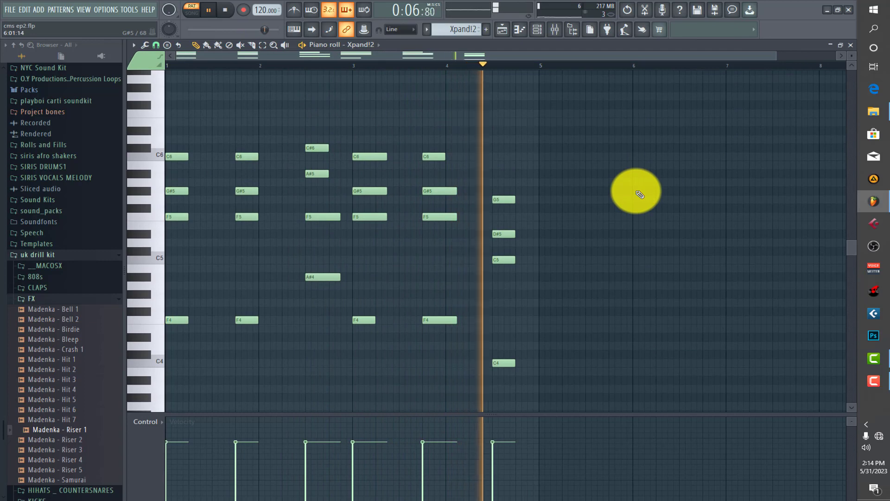
Inspect the Fruity parametric EQ 2 and Fruity Compressor settings on the Xpand!2 mixer track.
left_click(552, 31)
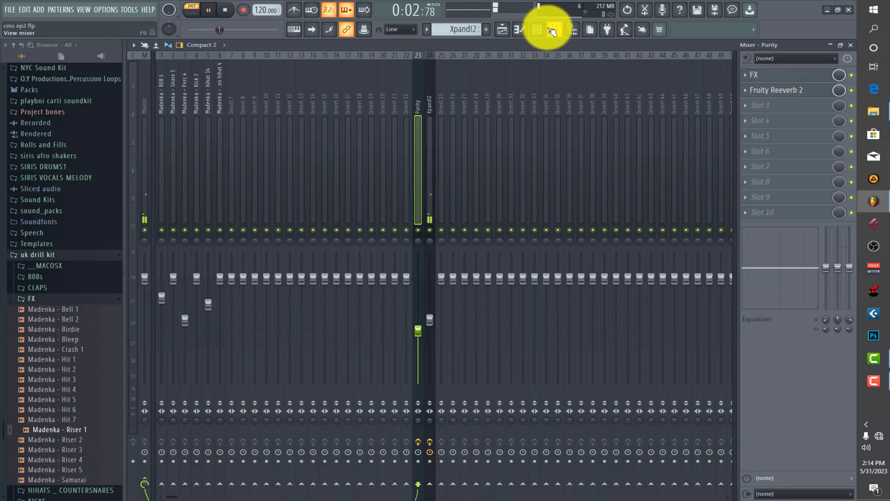
left_click(547, 31)
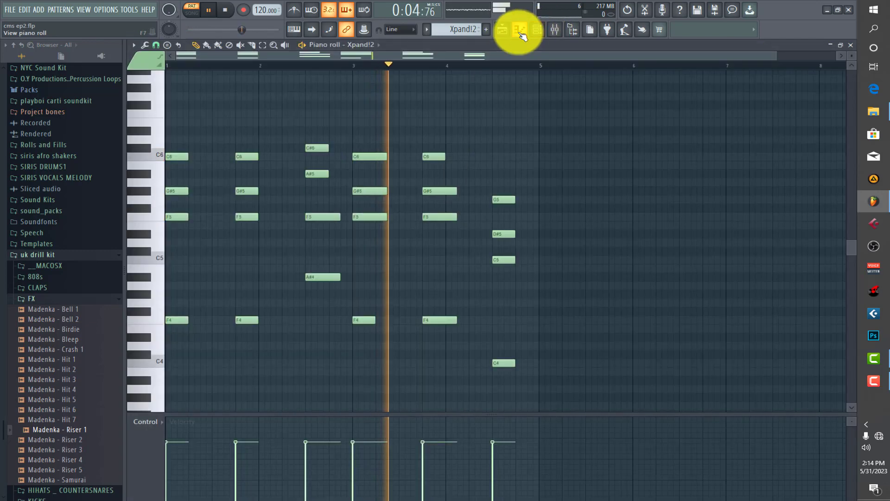
left_click(555, 31)
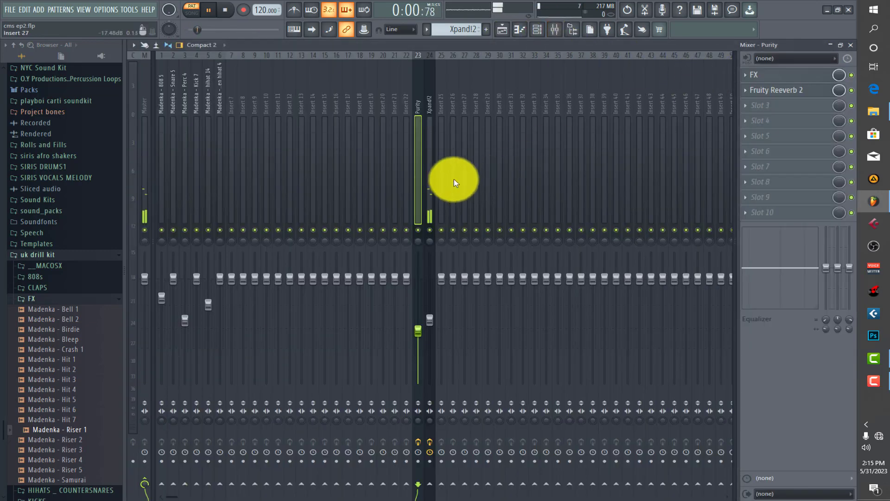
left_click(430, 185)
left_click(791, 77)
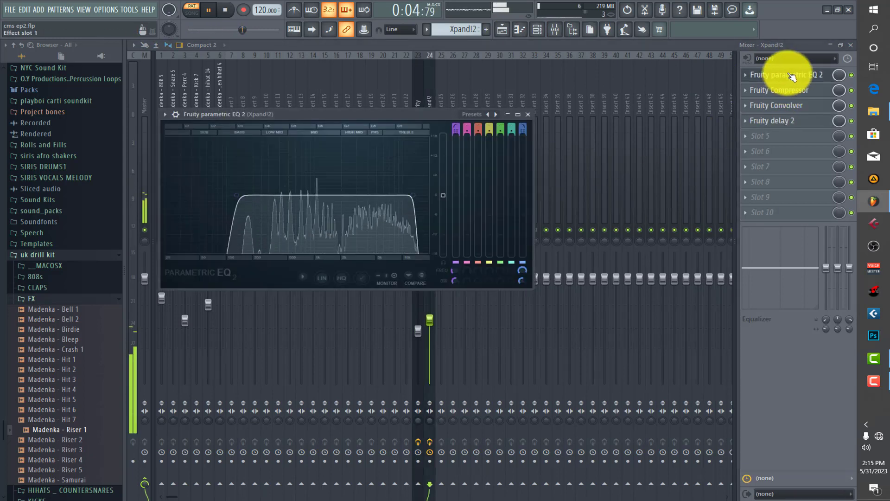
left_click(791, 76)
left_click(792, 91)
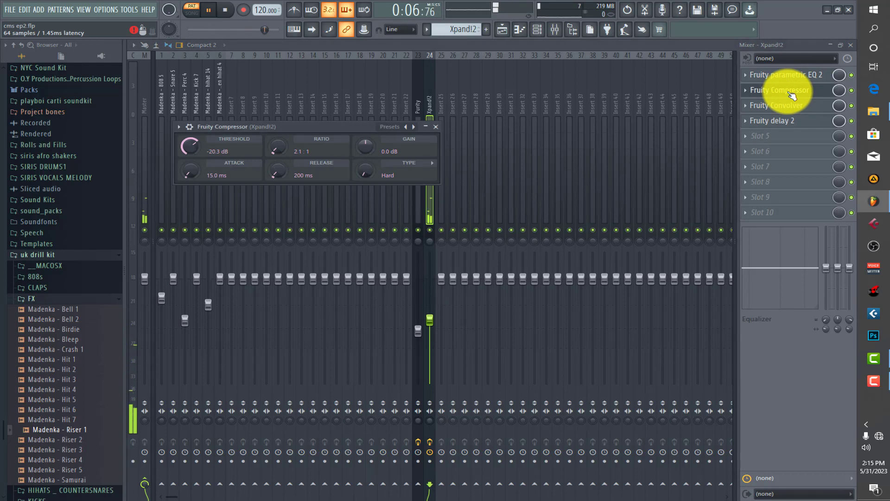
left_click(792, 92)
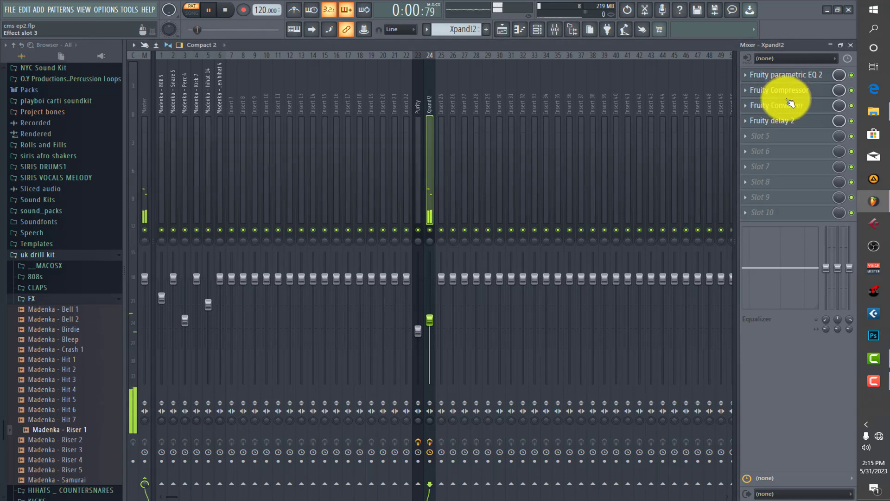
Inspect the Fruity Convolver and Fruity delay 2 settings on the Xpand!2 mixer track.
left_click(790, 107)
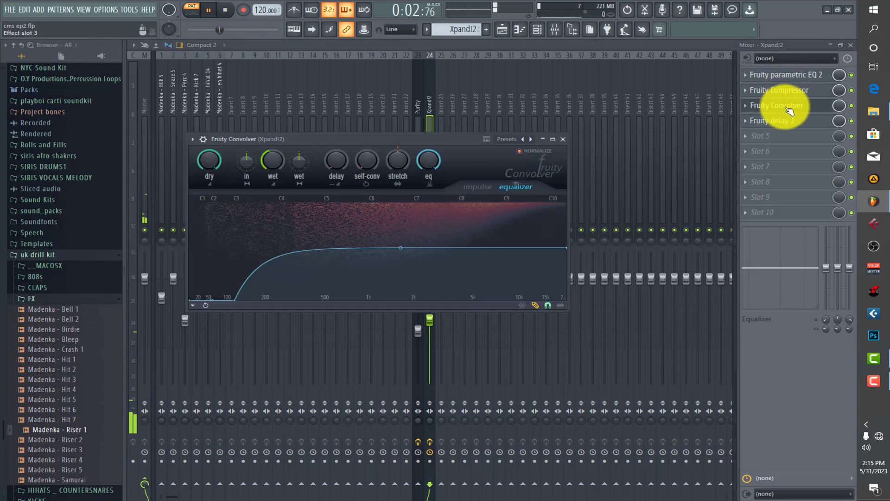
left_click(790, 111)
left_click(786, 122)
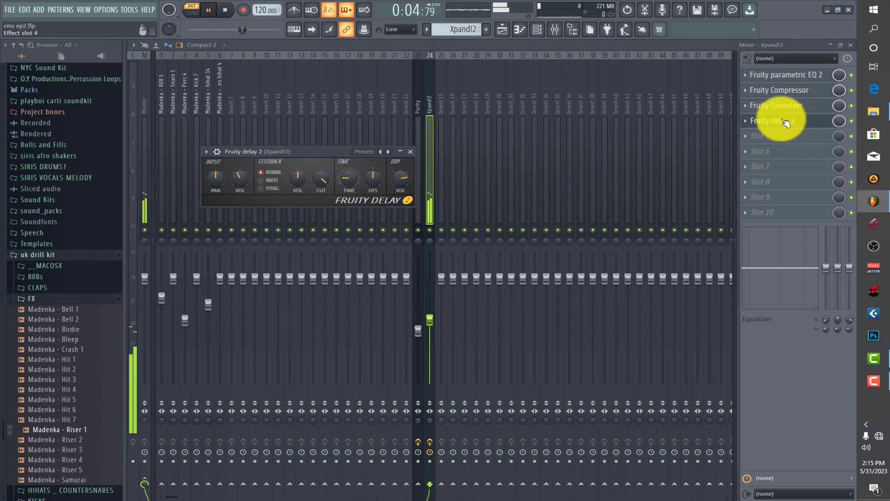
left_click(786, 122)
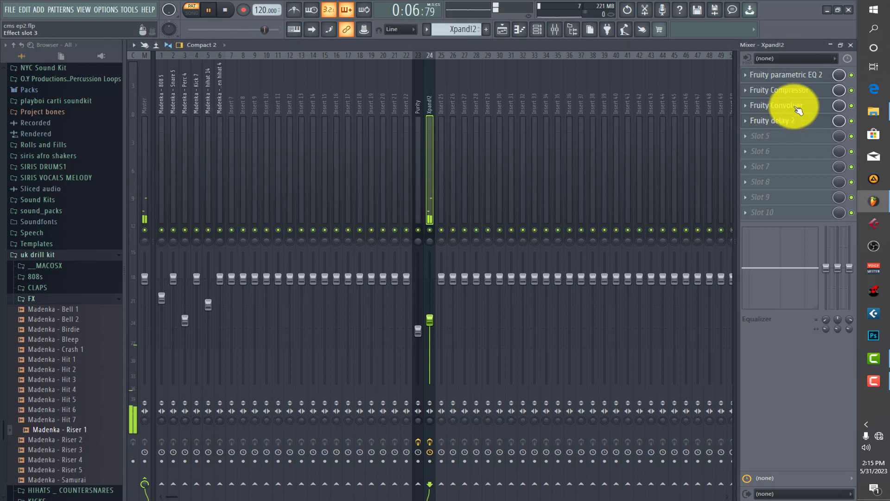
Return to the playlist arrangement and stop playback.
left_click(856, 47)
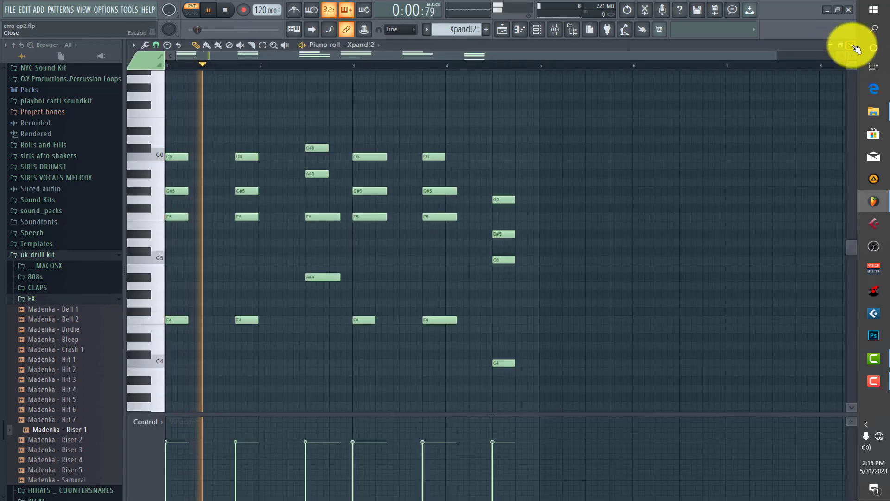
left_click(845, 44)
left_click(642, 30)
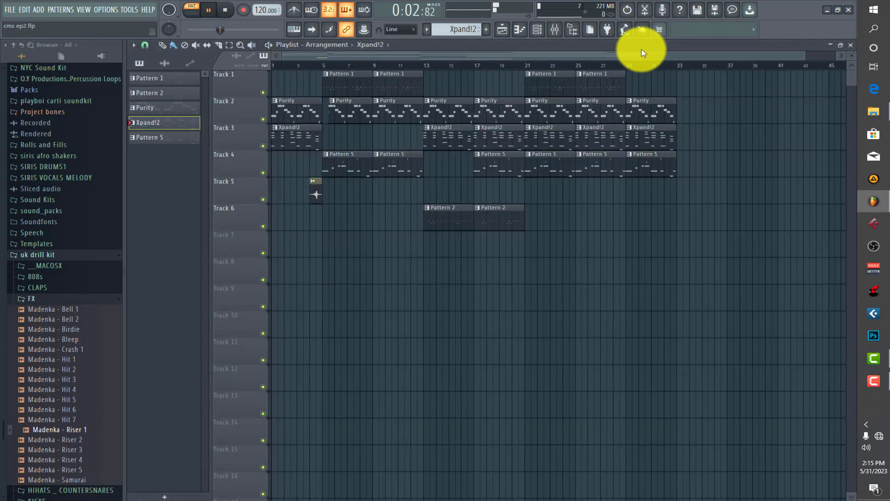
key("space")
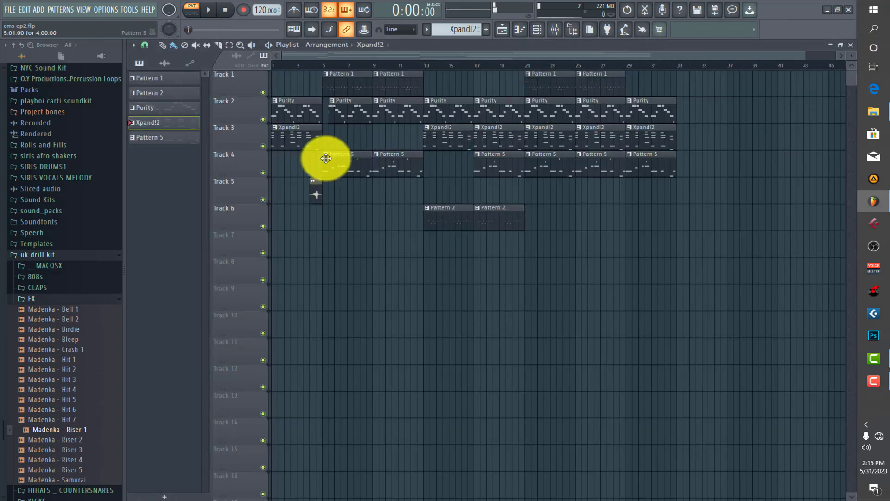
Open Pattern 5 from the playlist in the piano roll and play back its Madenka - 808 5 bassline.
double_click(343, 164)
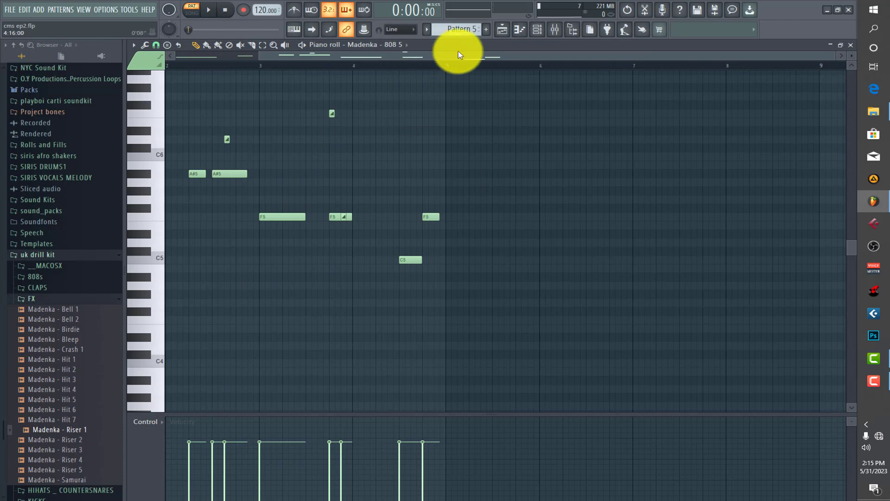
scroll(332, 63, "up", 3)
scroll(512, 191, "up", 2)
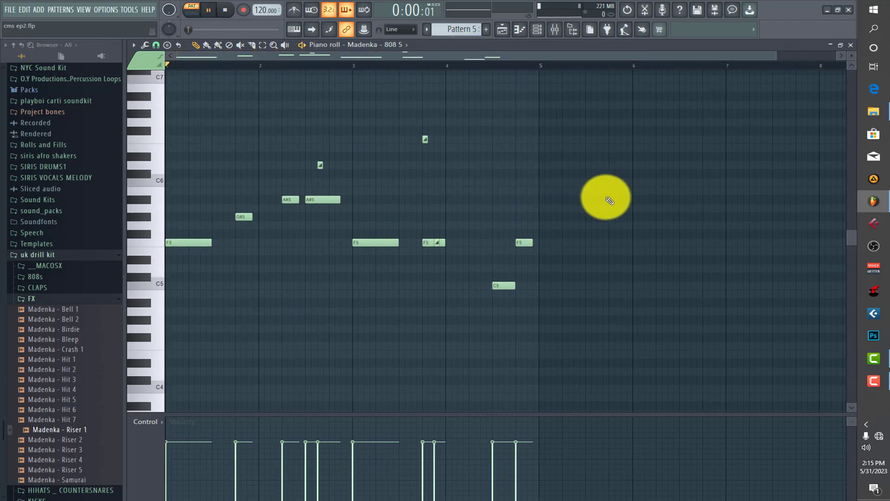
key("space")
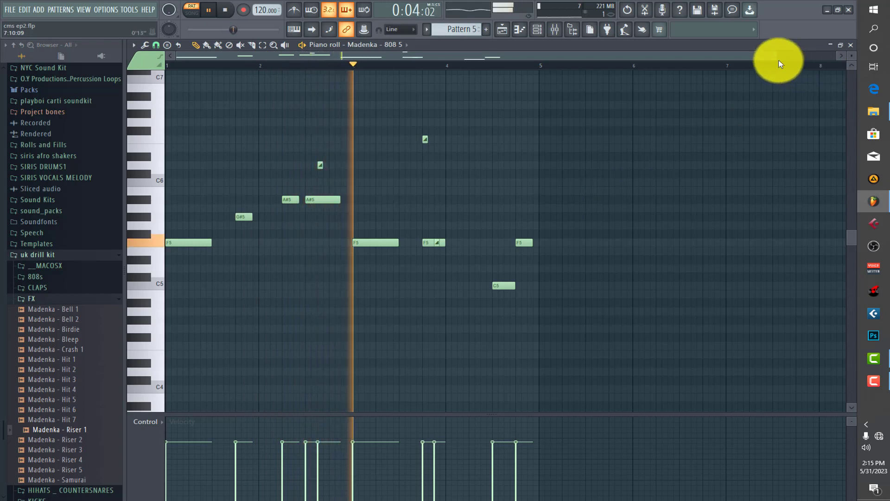
left_click_drag(767, 55, 582, 76)
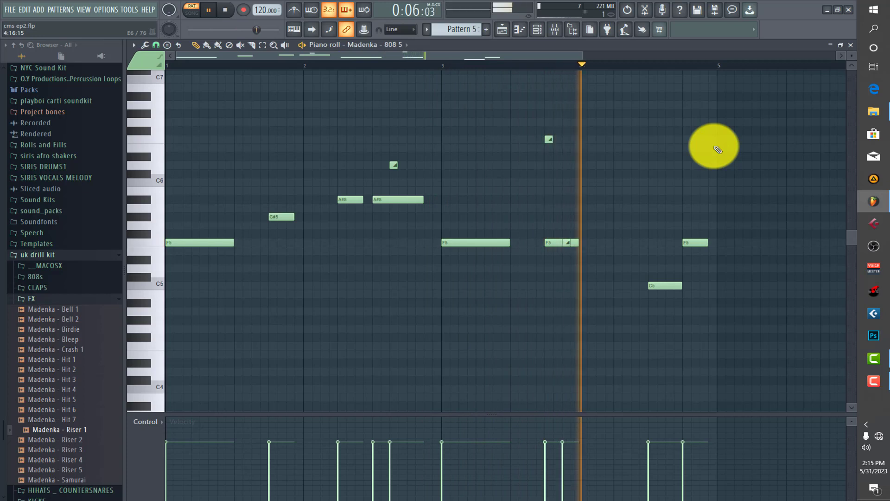
Check the effect slots of the Madenka - 808 5 mixer track, and return to the playlist with playback stopped.
left_click(555, 30)
left_click(160, 195)
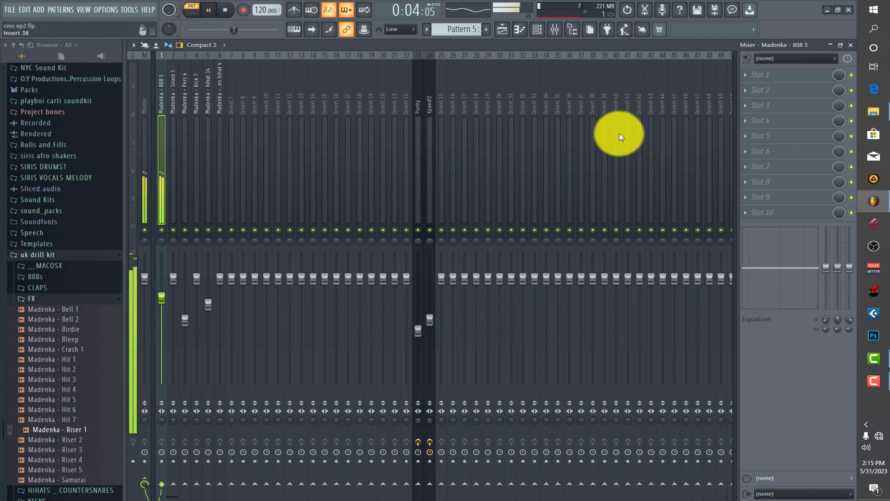
left_click(851, 45)
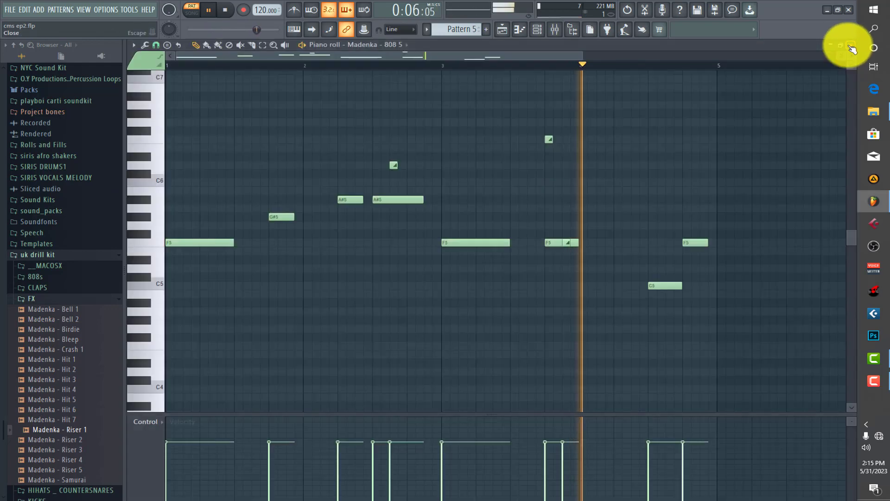
left_click(850, 45)
key("space")
left_click(544, 55)
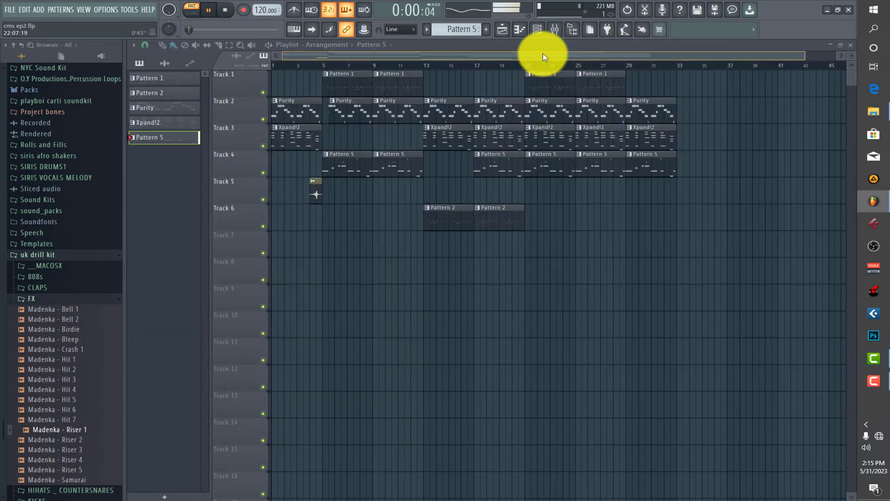
View the channel settings of the Madenka - Riser 1 clip on Track 5 and close them.
left_click(447, 221)
left_click(347, 86)
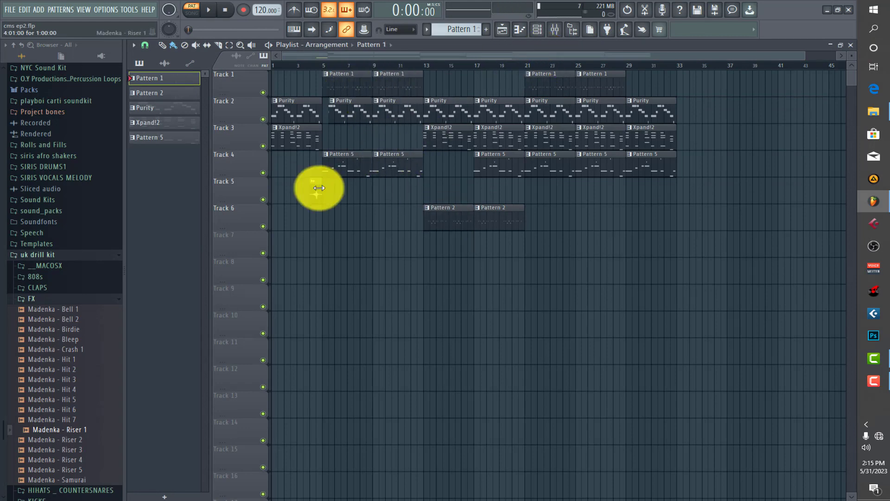
double_click(314, 200)
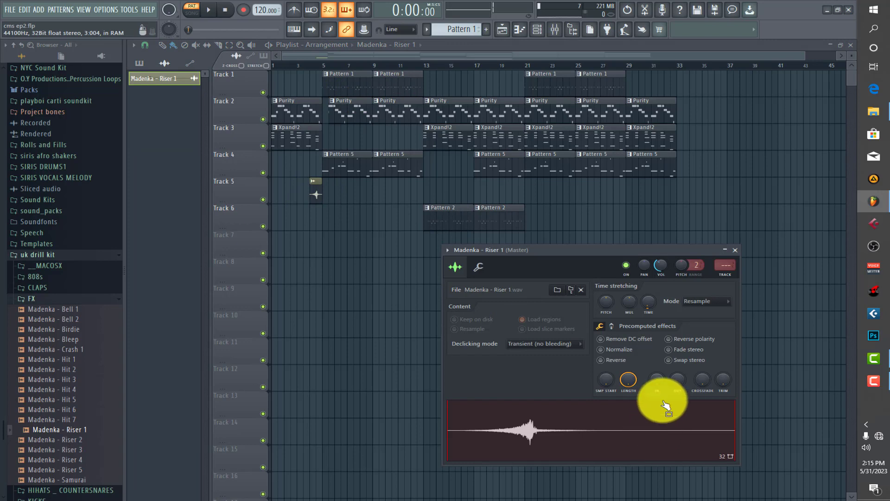
left_click(736, 252)
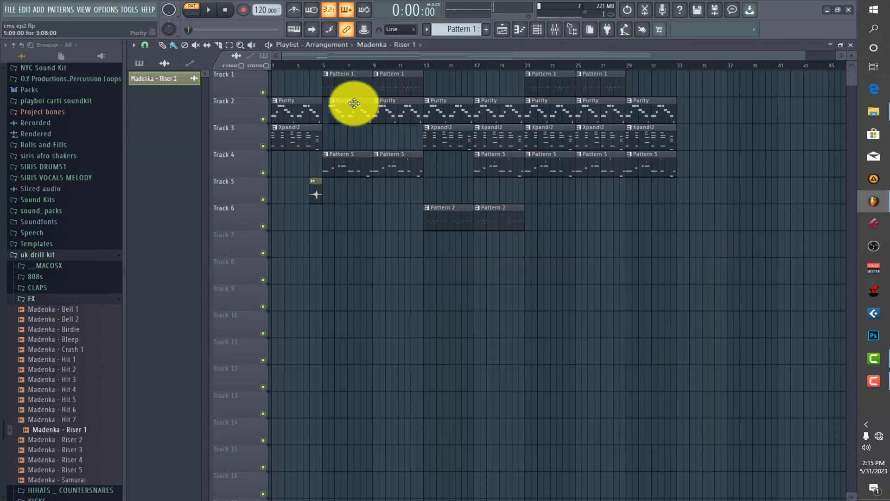
Display all channels of Pattern 1 in the Channel rack and play back its drum pattern.
left_click(384, 76)
left_click(536, 29)
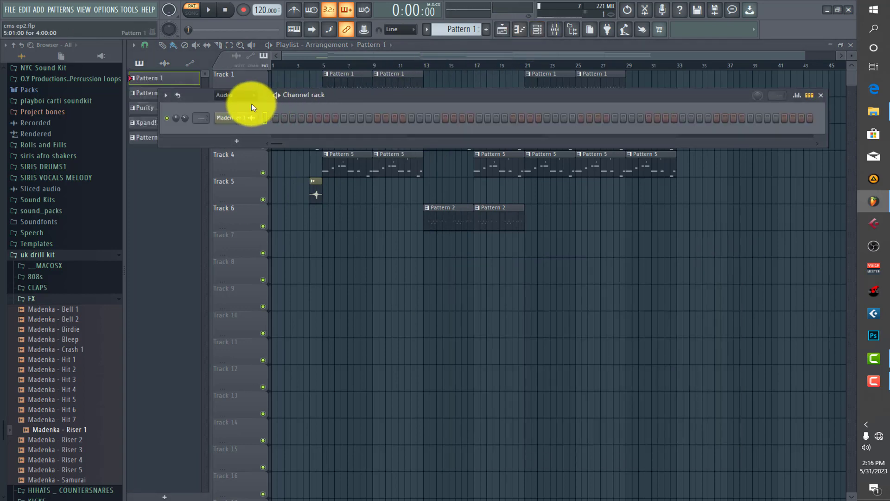
left_click(234, 107)
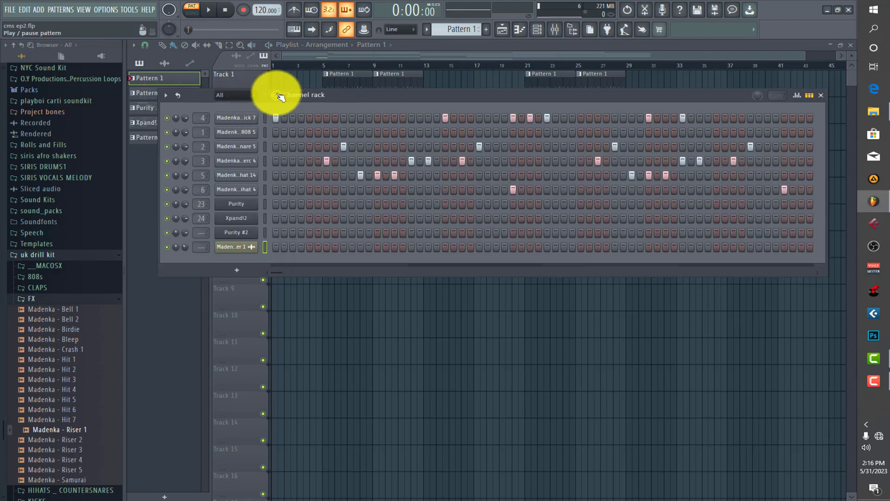
key("space")
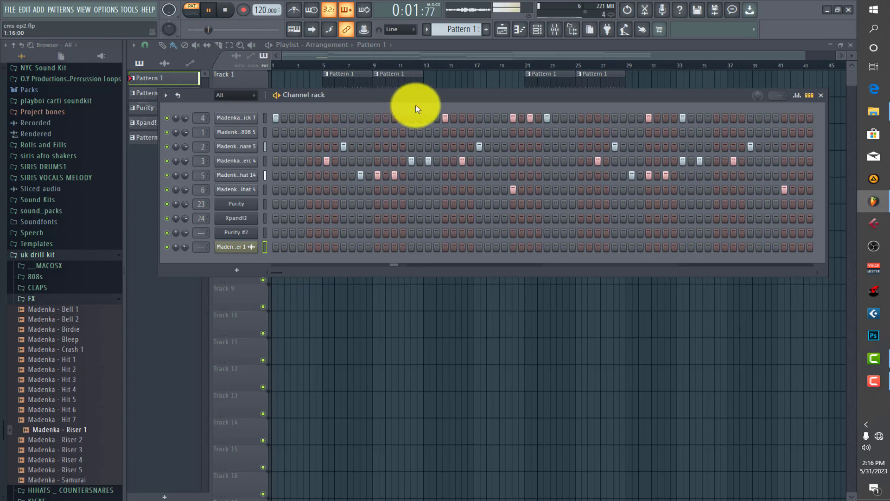
Examine the Madenka - hihat 14 notes of Pattern 1 in the piano roll and return to the Channel rack.
left_click_drag(432, 96, 414, 176)
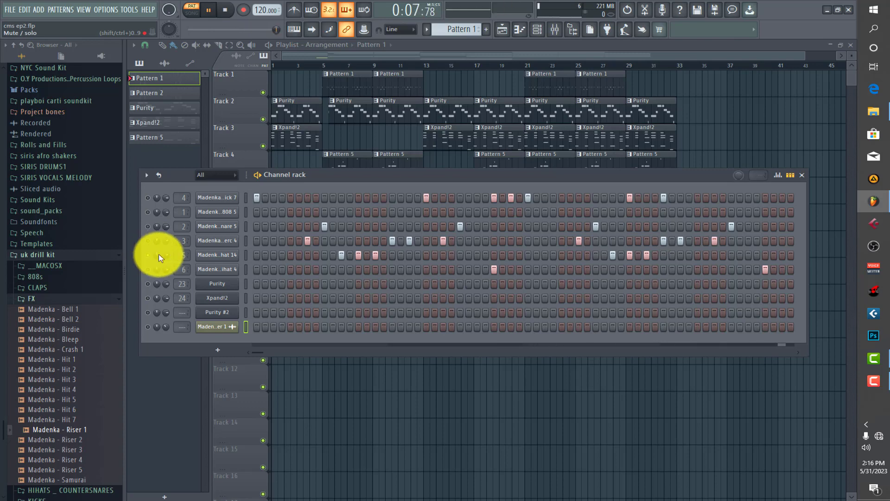
right_click(214, 255)
left_click(241, 237)
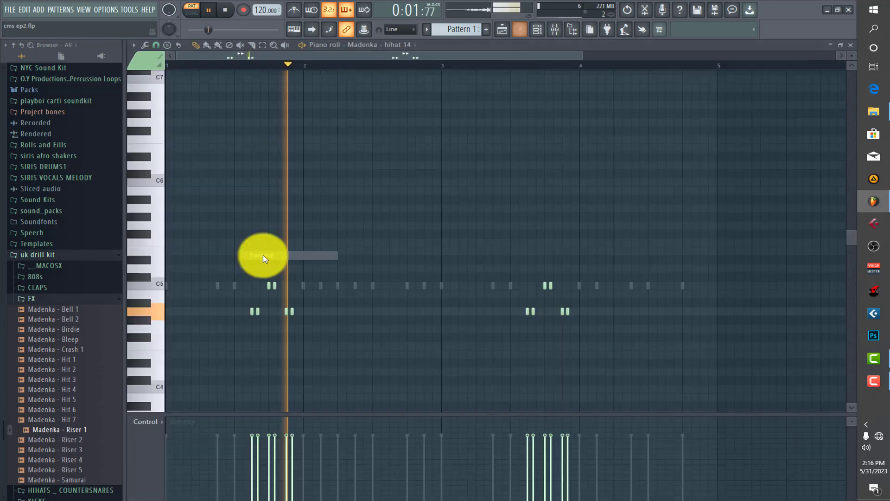
scroll(392, 303, "down", 1)
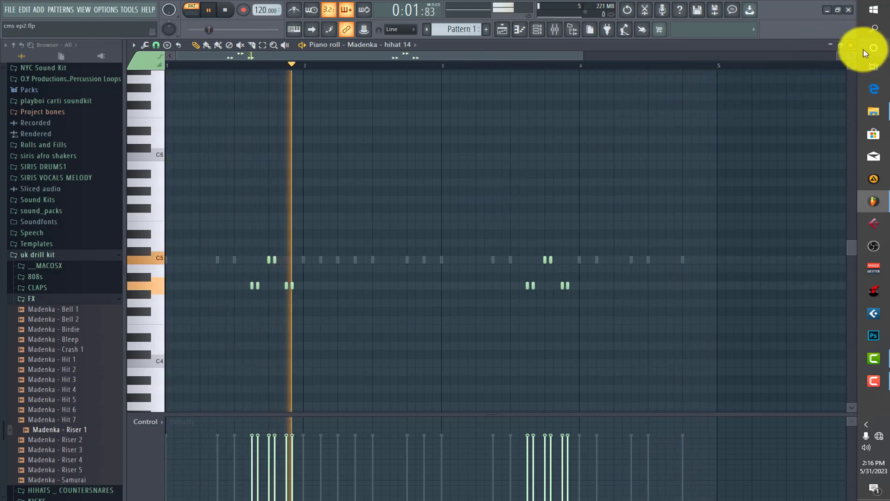
left_click(851, 45)
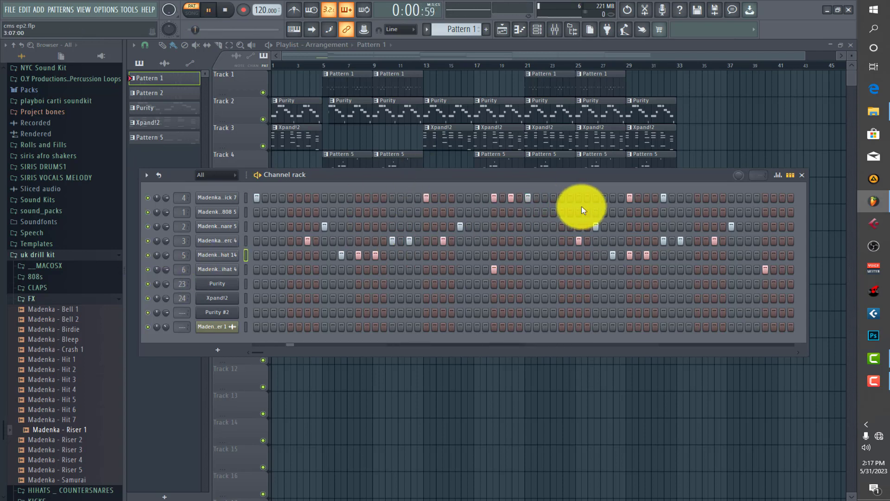
Move the Madenka - Kick 7 mixer track two positions earlier so it sits directly after Madenka - 808 5.
left_click(554, 29)
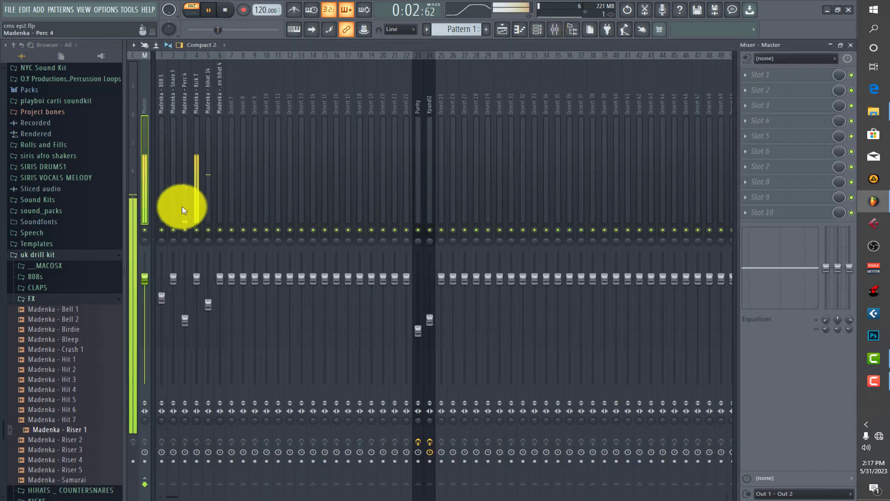
left_click(196, 193)
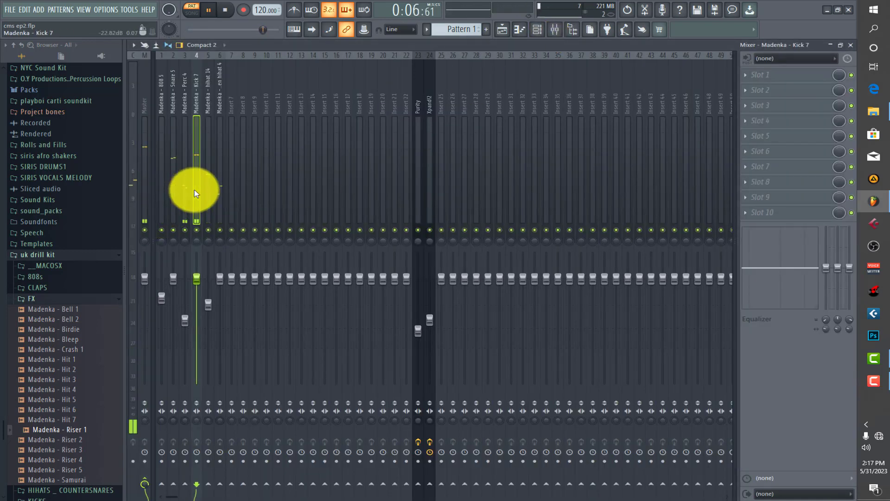
key("alt+Left")
key("alt+Left")
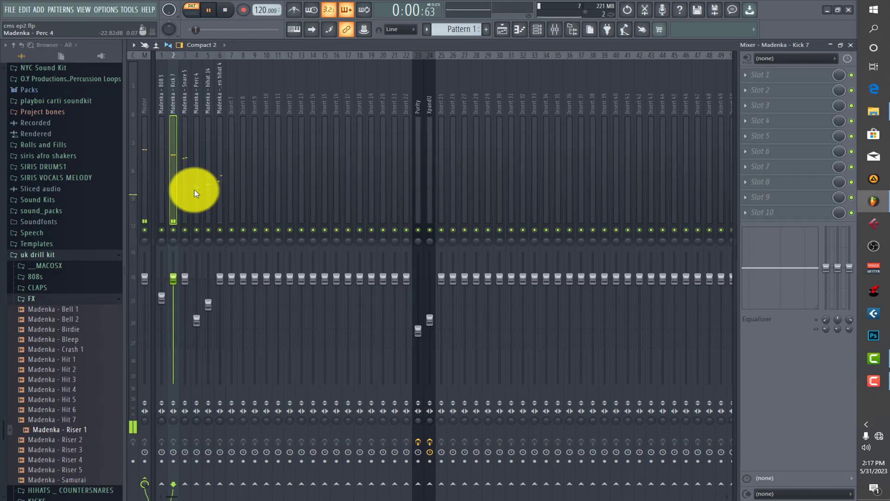
Check the effect slots of the snare, perc, hihat, open hihat, kick and 808 mixer tracks.
key("Right")
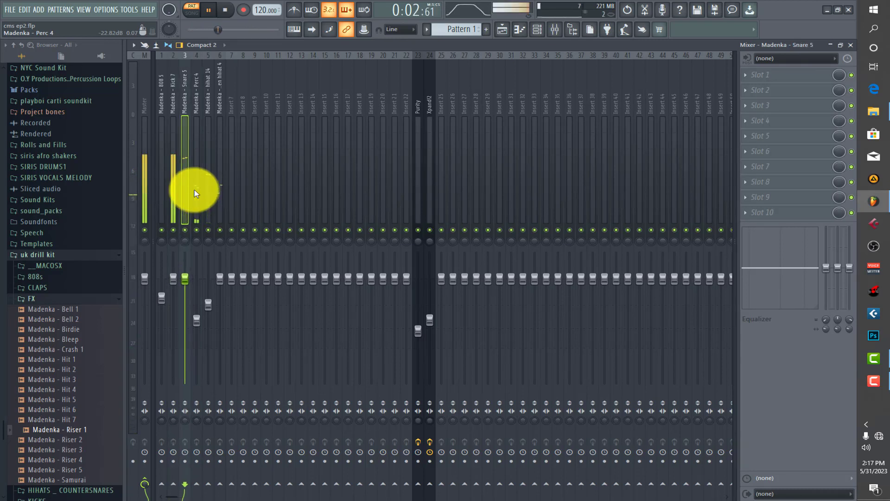
key("Right")
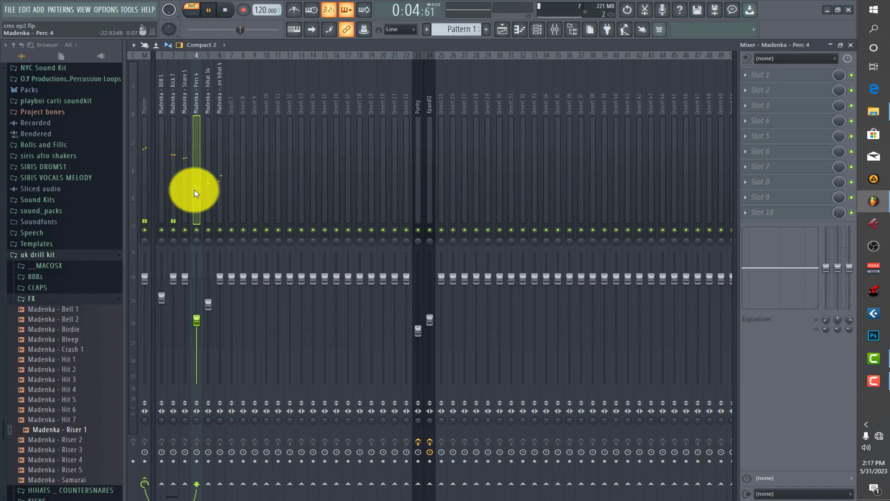
key("Right")
key("Right")
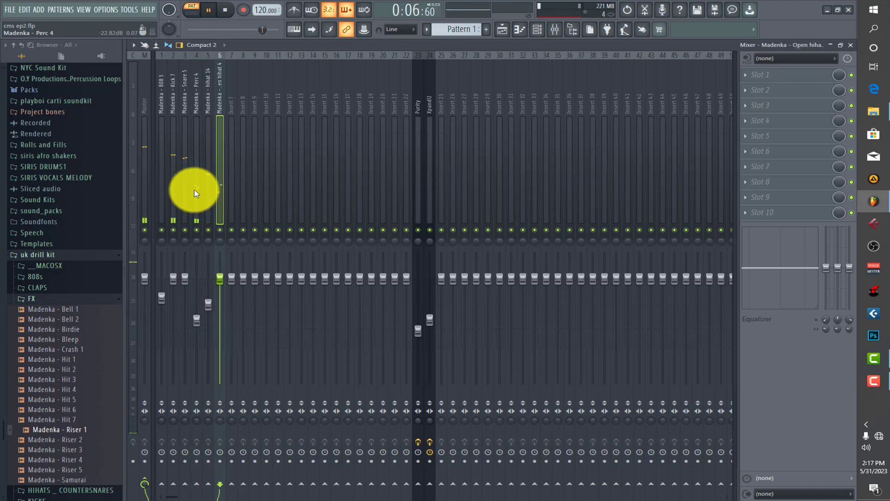
key("Left")
key("Left")
key("Left")
key("Left")
key("Left")
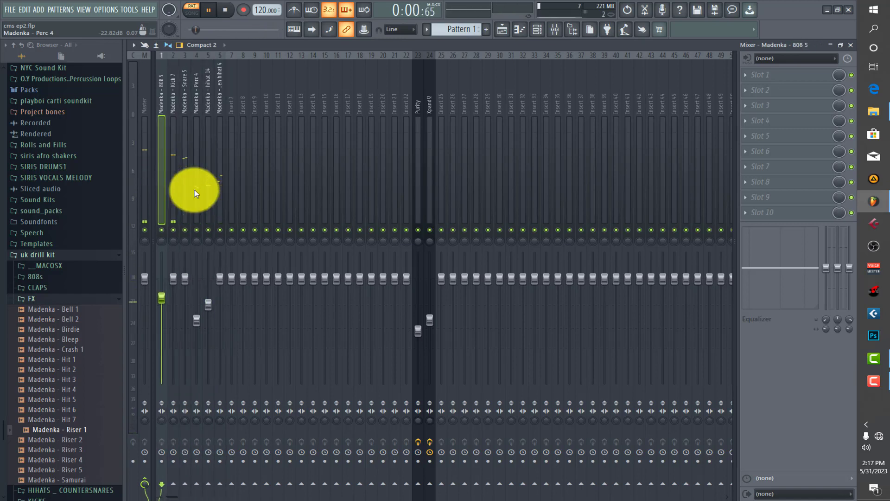
Return to the playlist and play the full arrangement from the start in song mode.
left_click(509, 30)
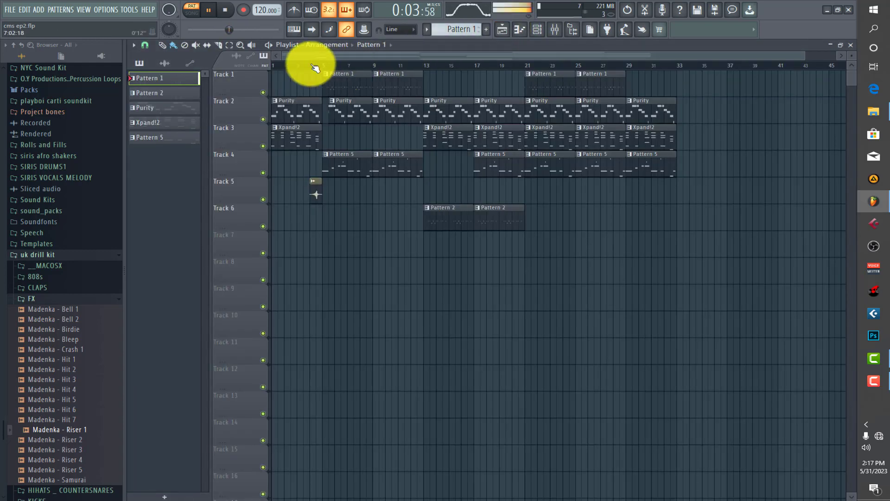
left_click(195, 16)
key("space")
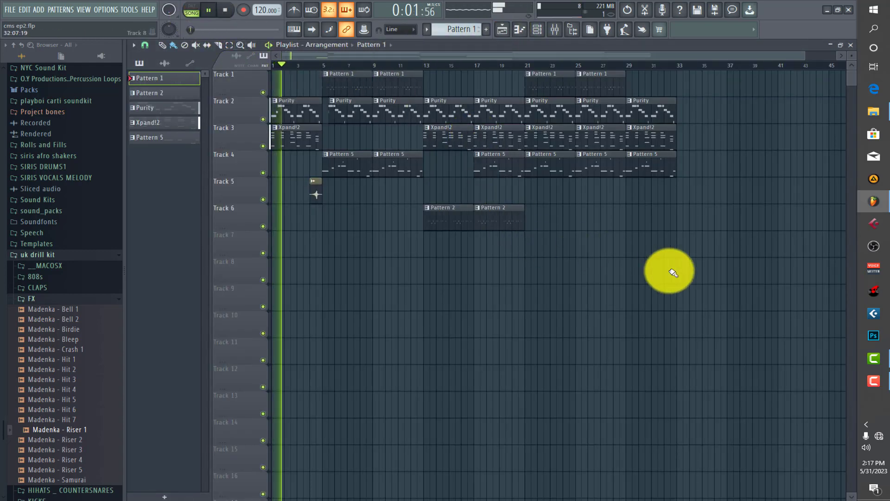
scroll(852, 54, "up", 1)
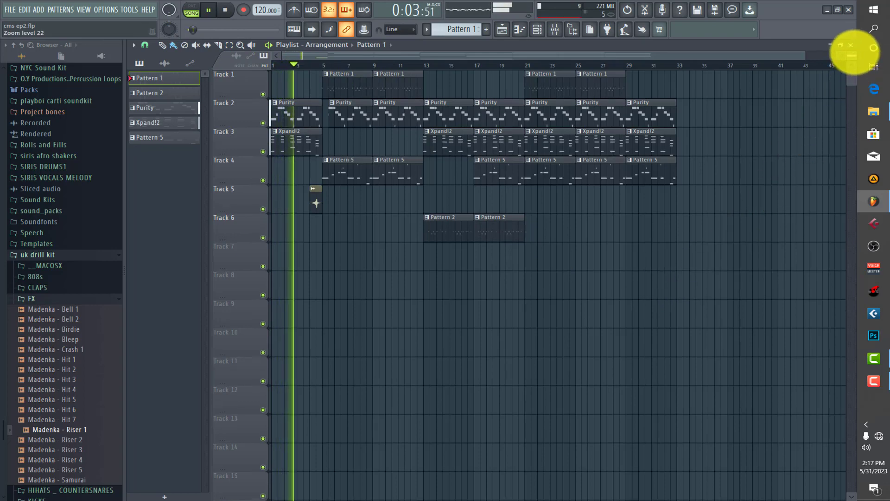
scroll(852, 55, "up", 1)
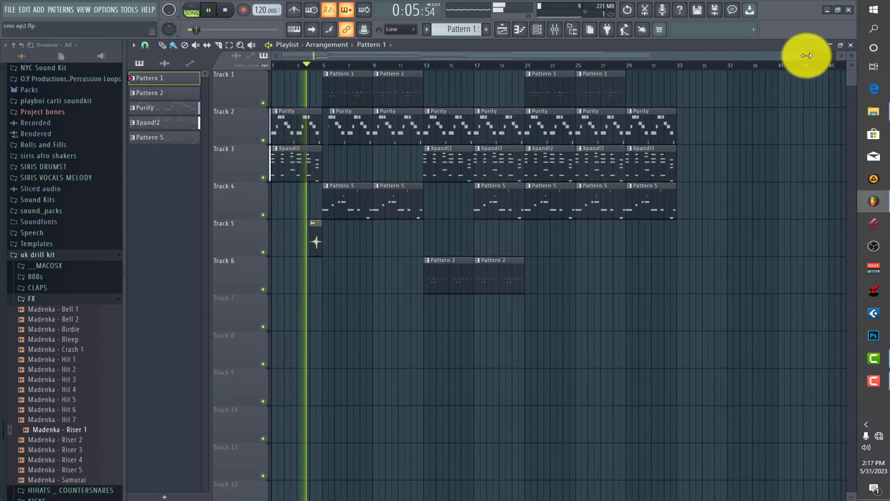
left_click_drag(804, 55, 713, 57)
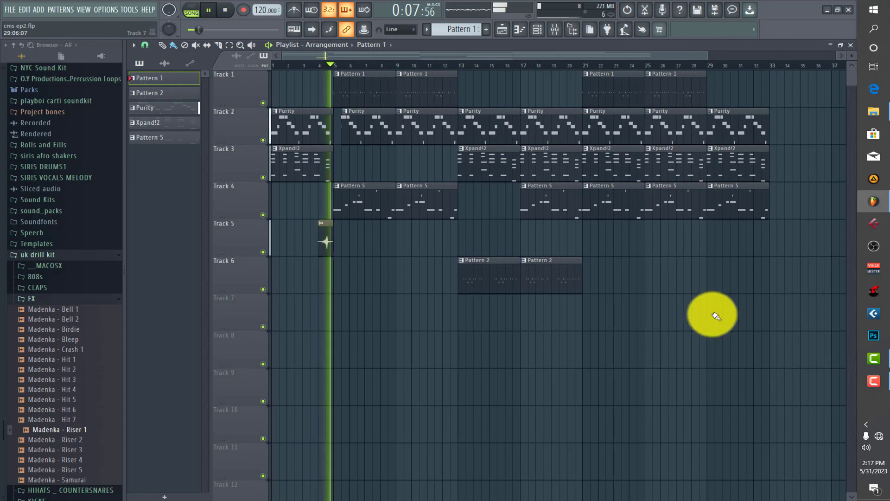